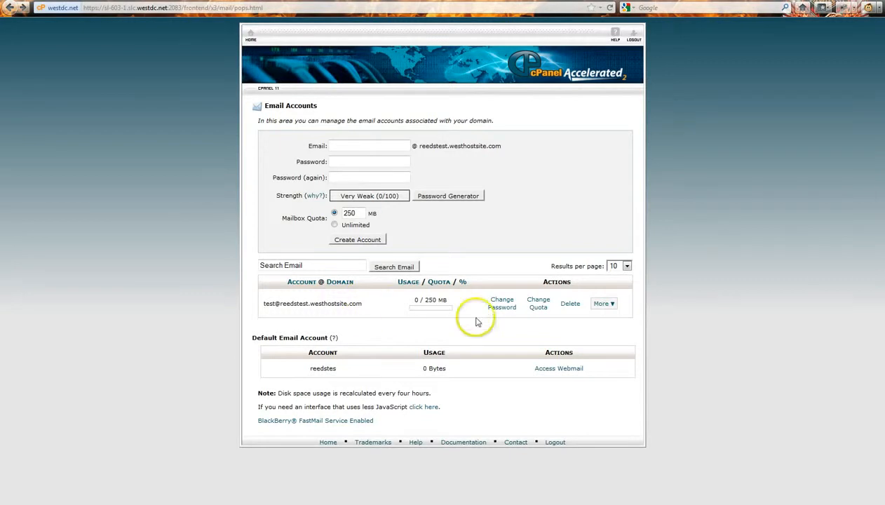
Show the test mailbox's Configure Email Client details in cPanel, then bring Outlook's Inbox forward
{"action": "left_click", "coordinate": [613, 306]}
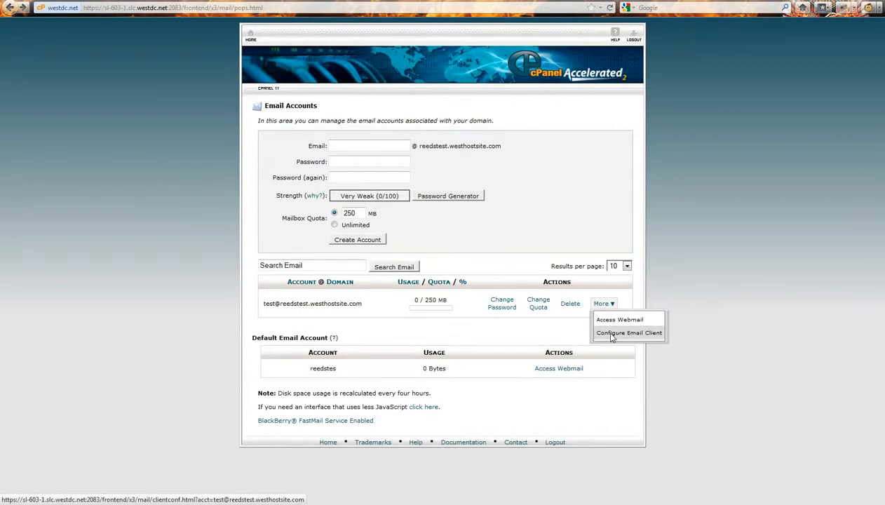
{"action": "left_click", "coordinate": [611, 336]}
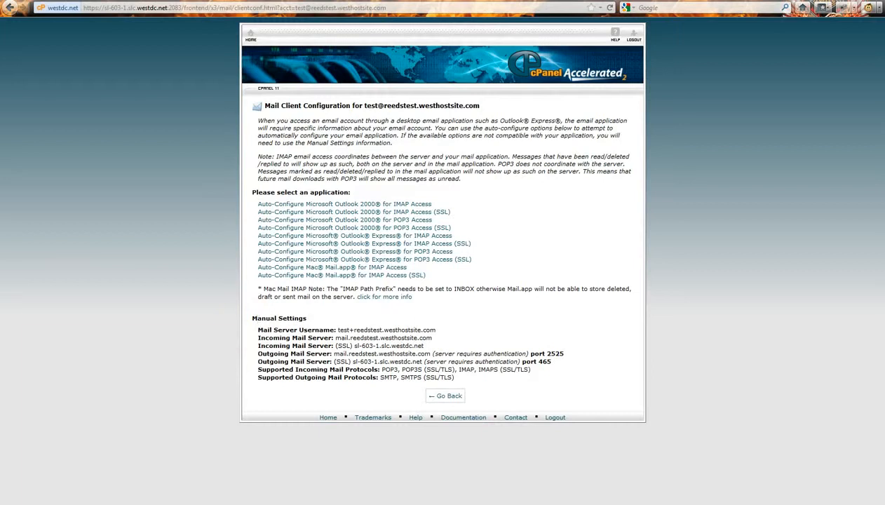
{"action": "left_click", "coordinate": [223, 504]}
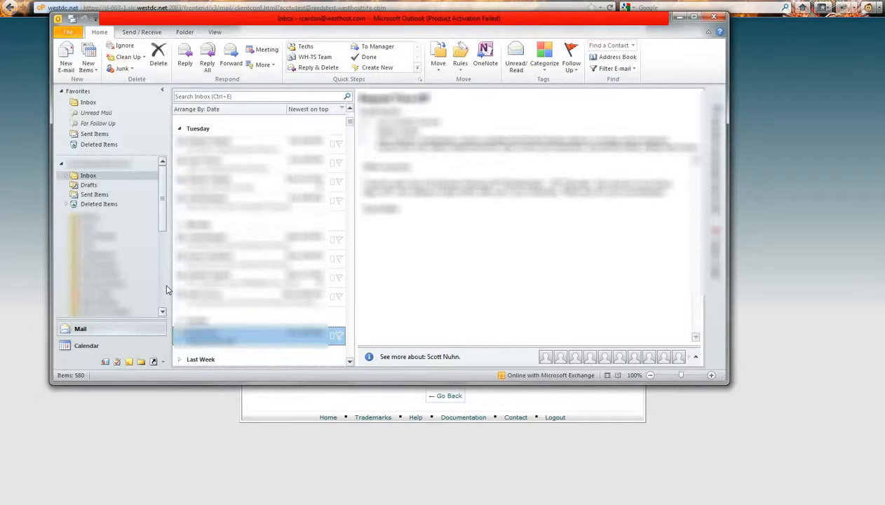
From Outlook's File > Info view, launch Add Account to start a new e-mail account
{"action": "left_click", "coordinate": [69, 34]}
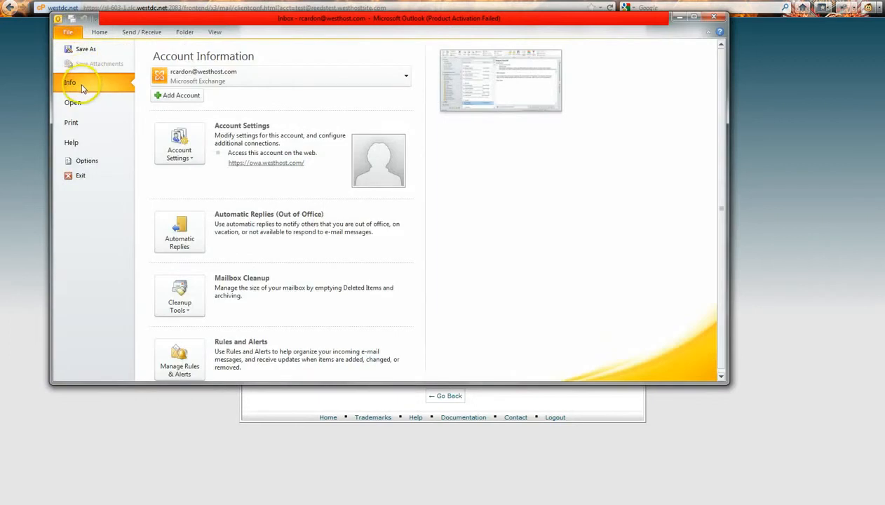
{"action": "left_click", "coordinate": [178, 98]}
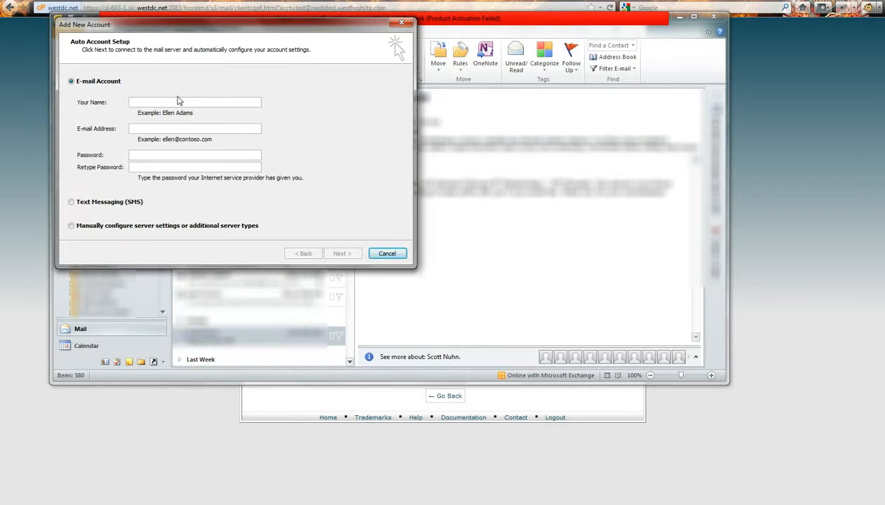
{"action": "key", "text": "alt"}
Enter the account holder's name and paste the mailbox address copied from the cPanel page
{"action": "left_click", "coordinate": [179, 102]}
{"action": "left_click", "coordinate": [177, 130]}
{"action": "left_click", "coordinate": [29, 134]}
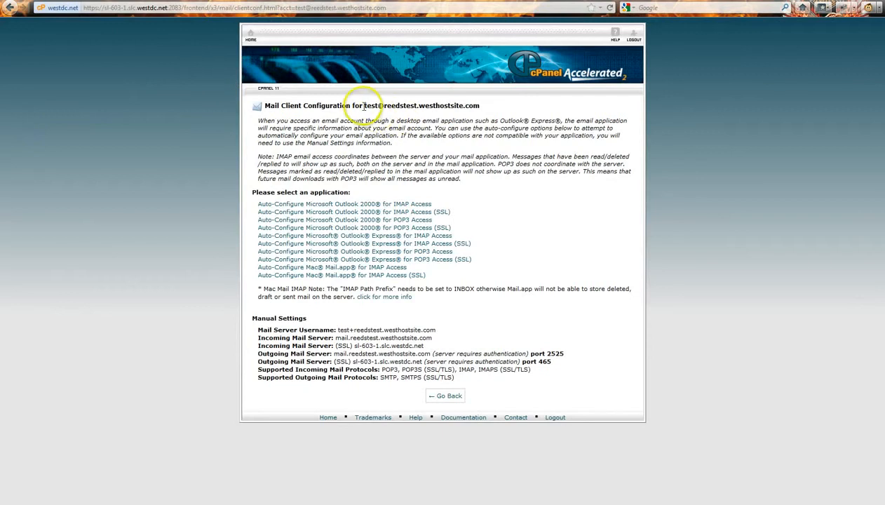
{"action": "left_click_drag", "start_coordinate": [364, 106], "coordinate": [484, 108]}
{"action": "key", "text": "ctrl+c"}
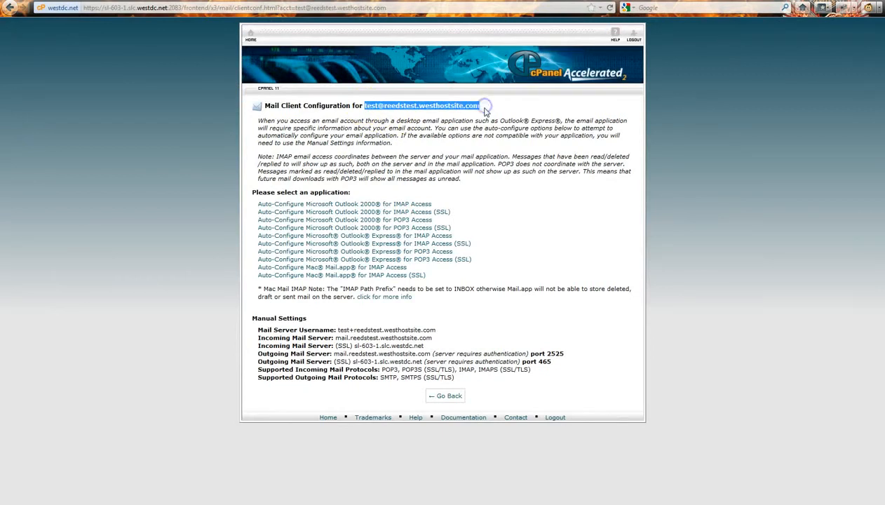
{"action": "key", "text": "alt+Tab"}
{"action": "key", "text": "ctrl+v"}
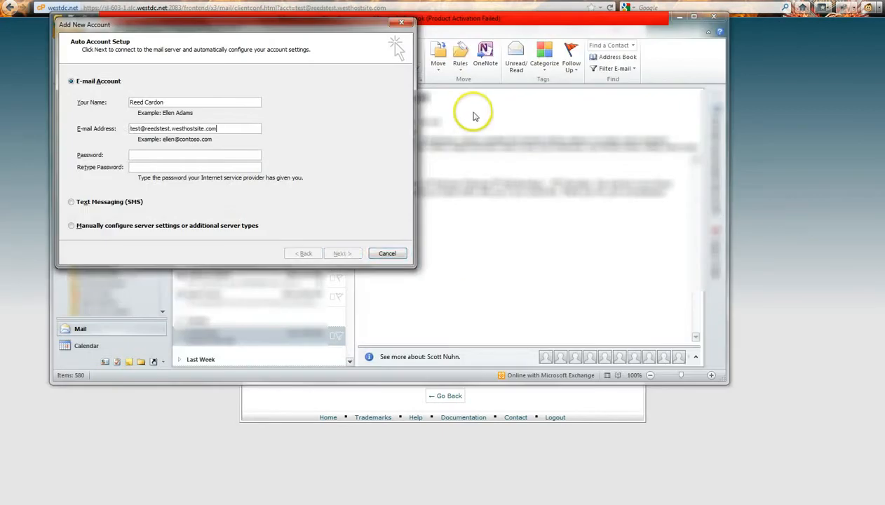
Paste the mailbox password from Notepad into both Password and Retype Password
{"action": "left_click", "coordinate": [231, 155]}
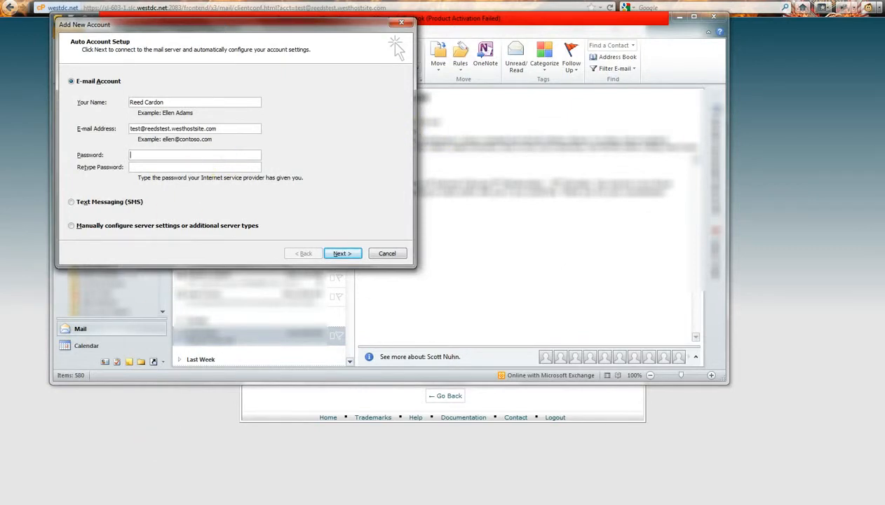
{"action": "key", "text": "alt+Tab"}
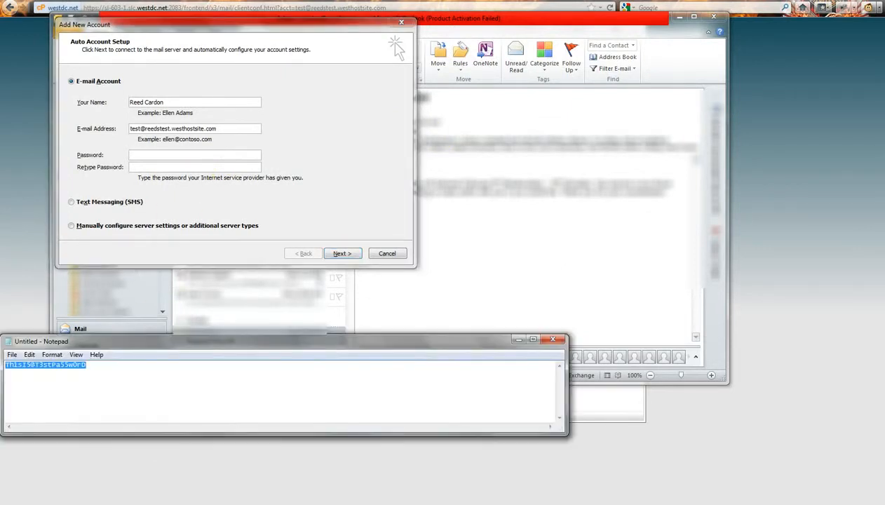
{"action": "left_click", "coordinate": [191, 154]}
{"action": "key", "text": "ctrl+v"}
{"action": "left_click", "coordinate": [186, 165]}
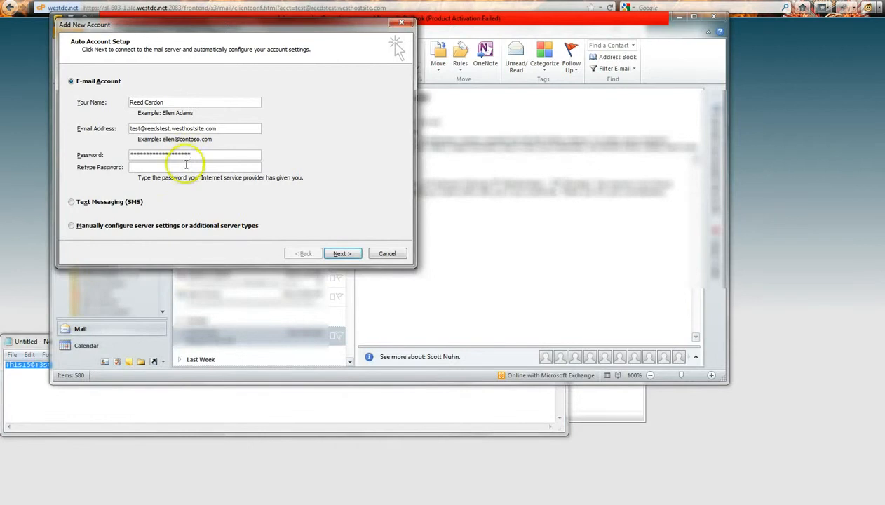
{"action": "key", "text": "ctrl+v"}
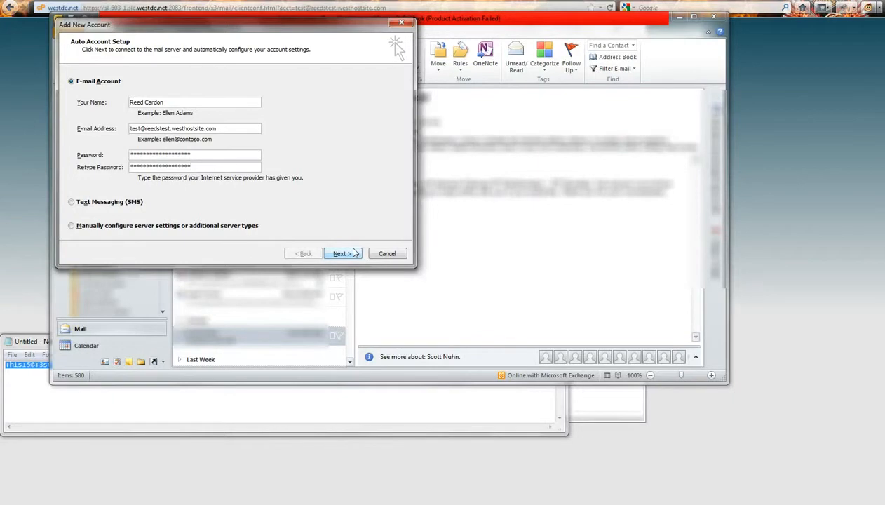
Choose manual server configuration with Internet E-mail as the service and continue to its settings
{"action": "left_click", "coordinate": [71, 227]}
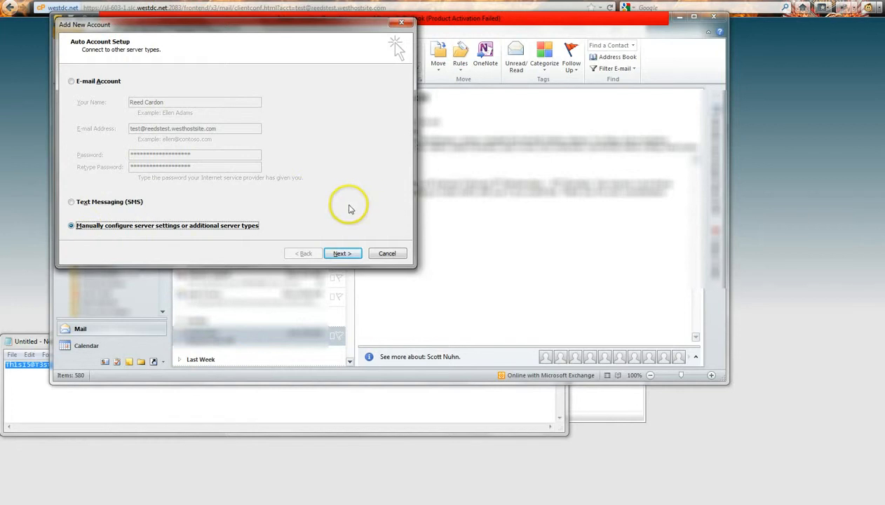
{"action": "left_click", "coordinate": [341, 255]}
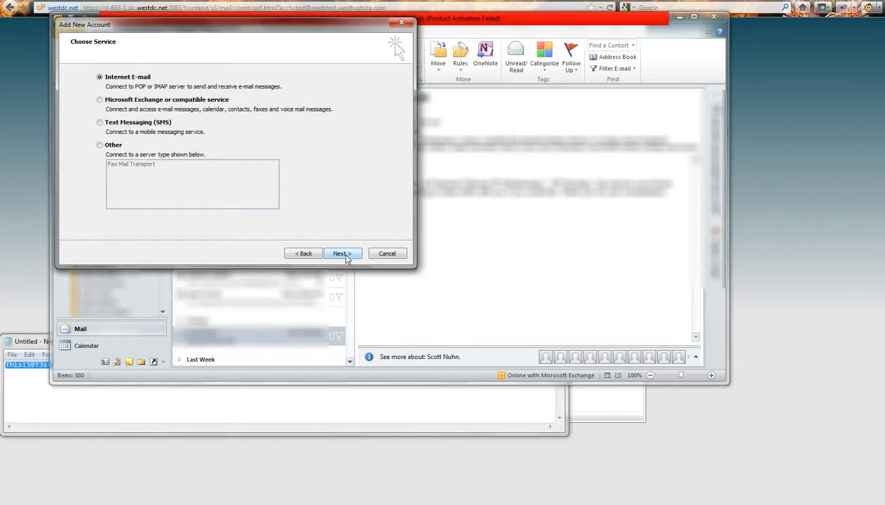
{"action": "left_click", "coordinate": [344, 255]}
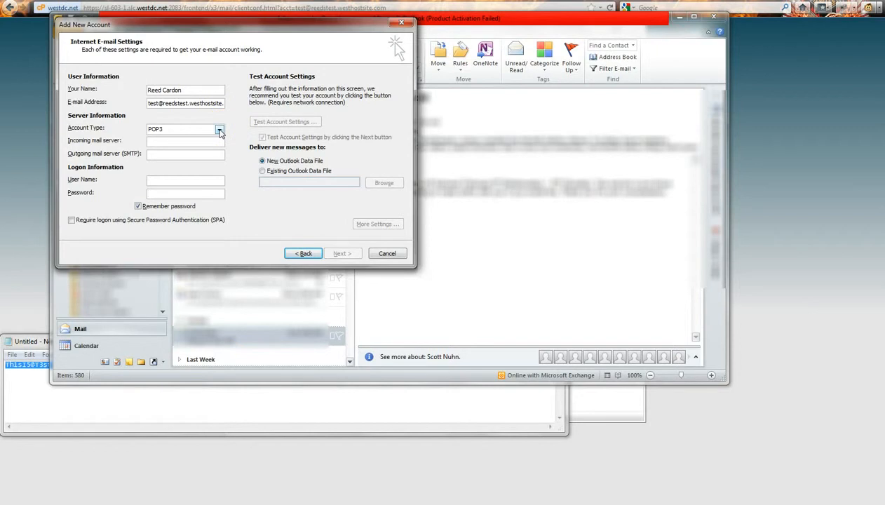
Set Account Type to POP3, then bring back the cPanel mail settings page
{"action": "left_click", "coordinate": [219, 131]}
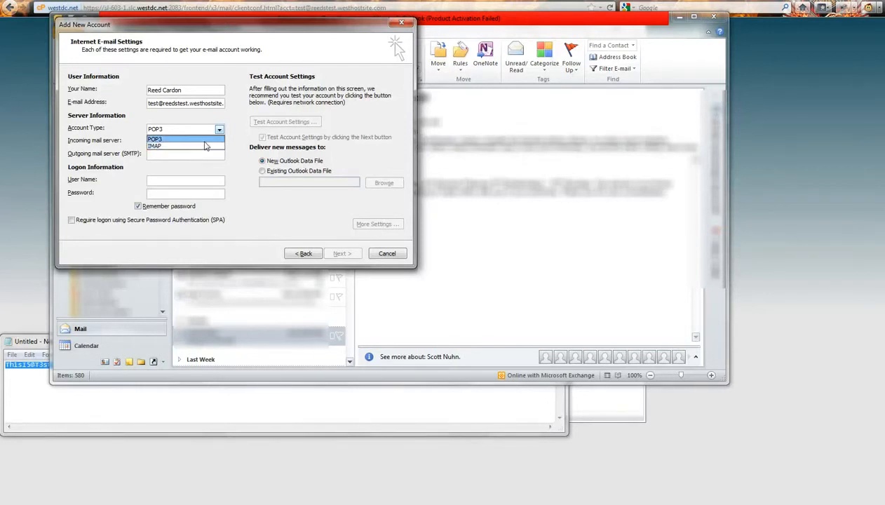
{"action": "left_click", "coordinate": [166, 140]}
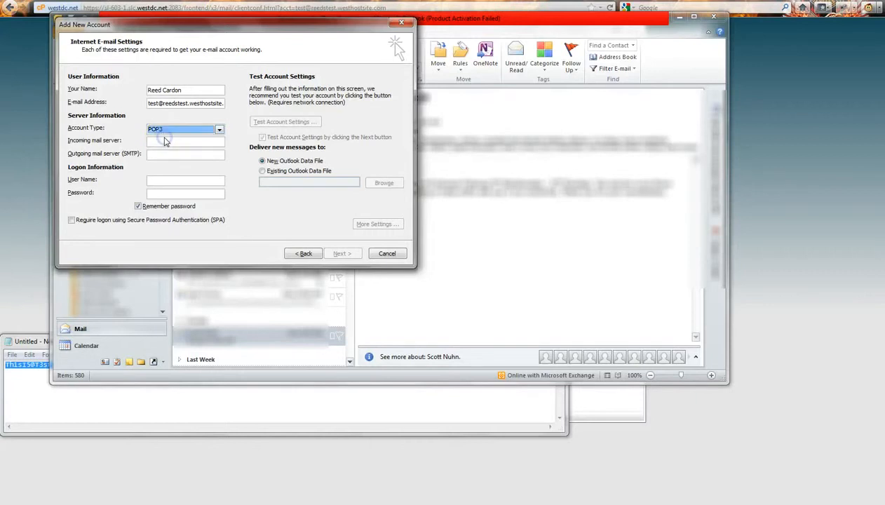
{"action": "left_click", "coordinate": [165, 141]}
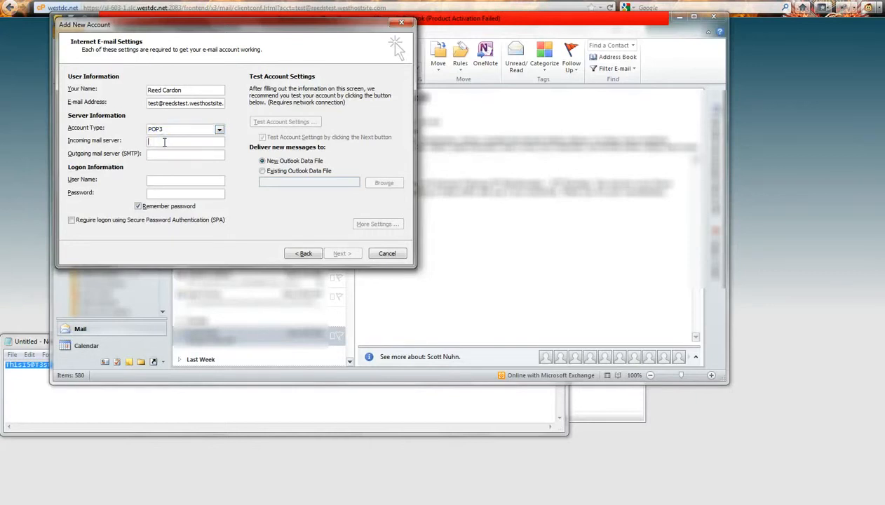
{"action": "left_click", "coordinate": [12, 204]}
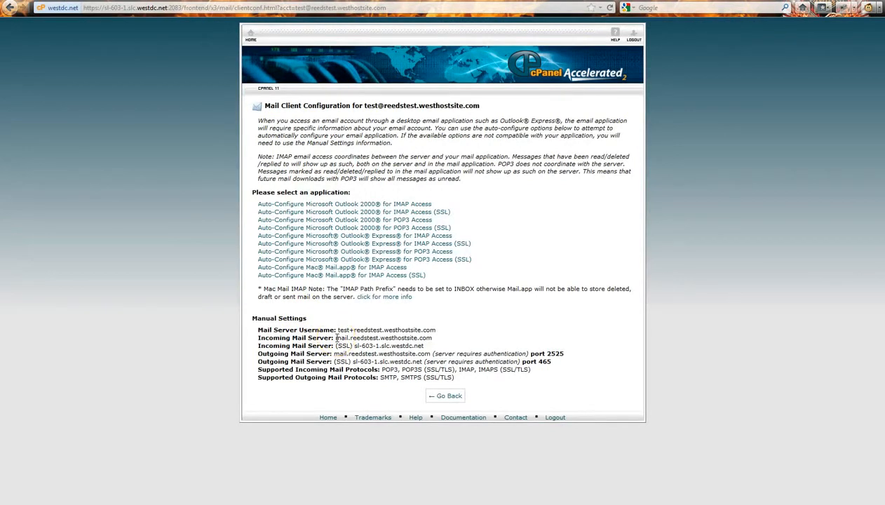
Look up the plain incoming and outgoing mail server names on cPanel's manual settings
{"action": "left_click_drag", "start_coordinate": [334, 337], "coordinate": [430, 338]}
{"action": "left_click_drag", "start_coordinate": [354, 346], "coordinate": [425, 344]}
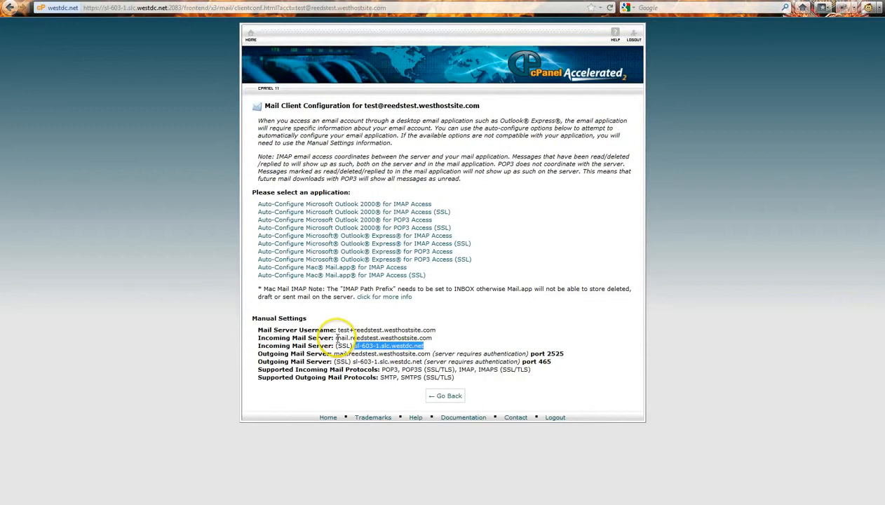
{"action": "left_click_drag", "start_coordinate": [336, 338], "coordinate": [434, 340]}
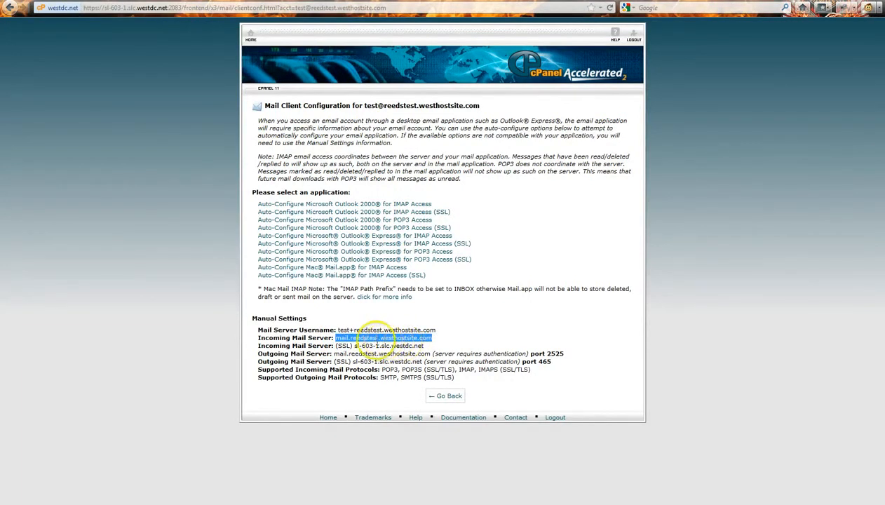
{"action": "key", "text": "alt+Tab"}
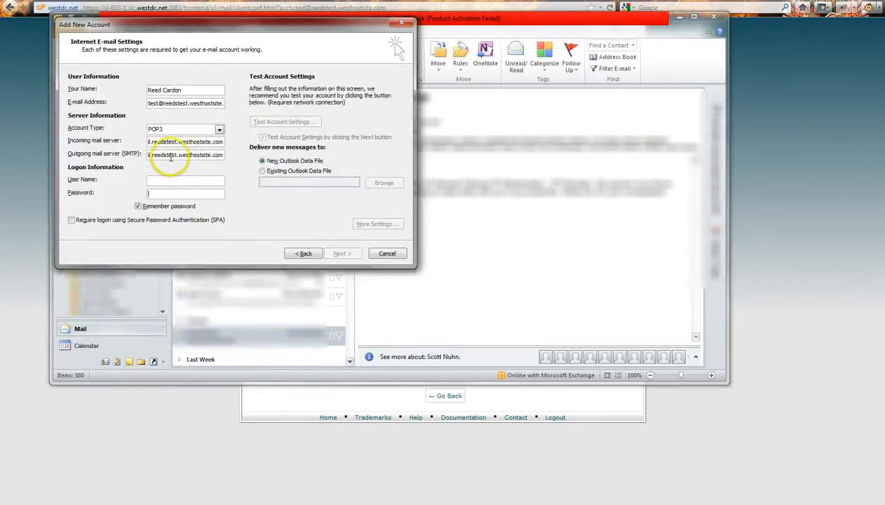
{"action": "left_click", "coordinate": [181, 194]}
{"action": "key", "text": "alt+Tab"}
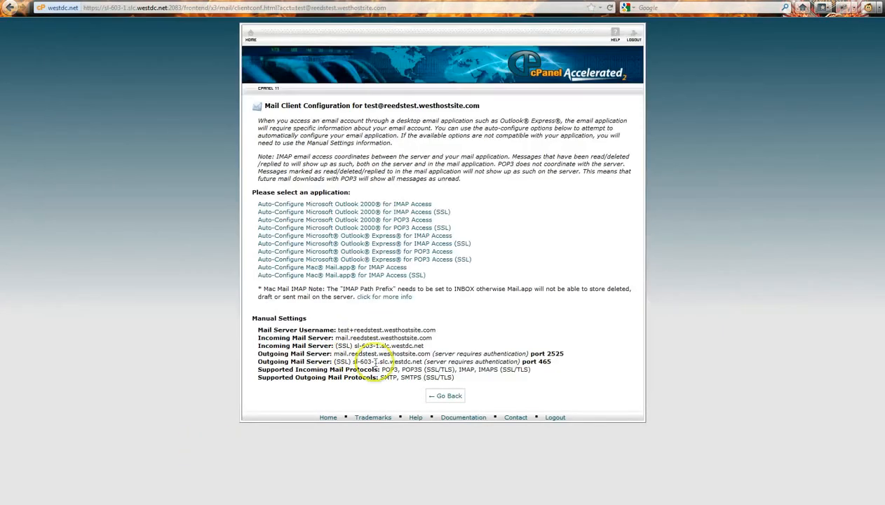
{"action": "left_click_drag", "start_coordinate": [335, 354], "coordinate": [430, 354]}
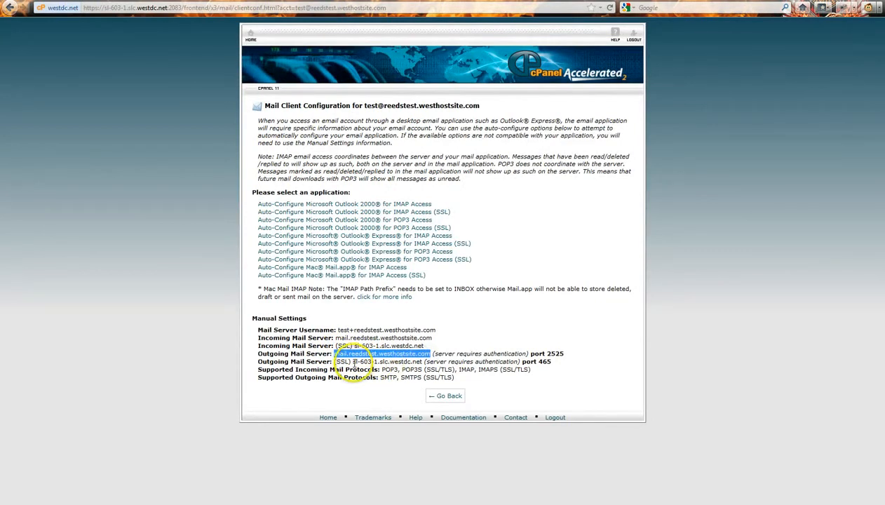
{"action": "left_click_drag", "start_coordinate": [353, 362], "coordinate": [421, 361]}
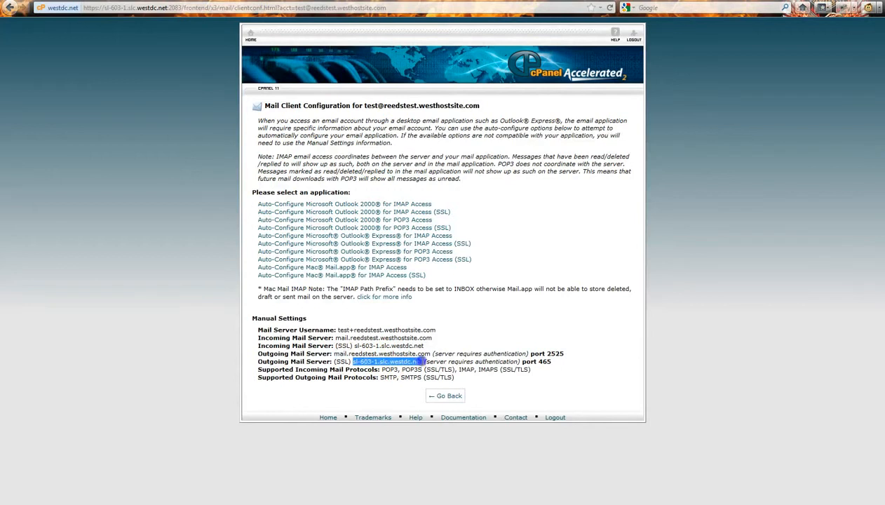
{"action": "left_click", "coordinate": [410, 354]}
{"action": "key", "text": "alt+Tab"}
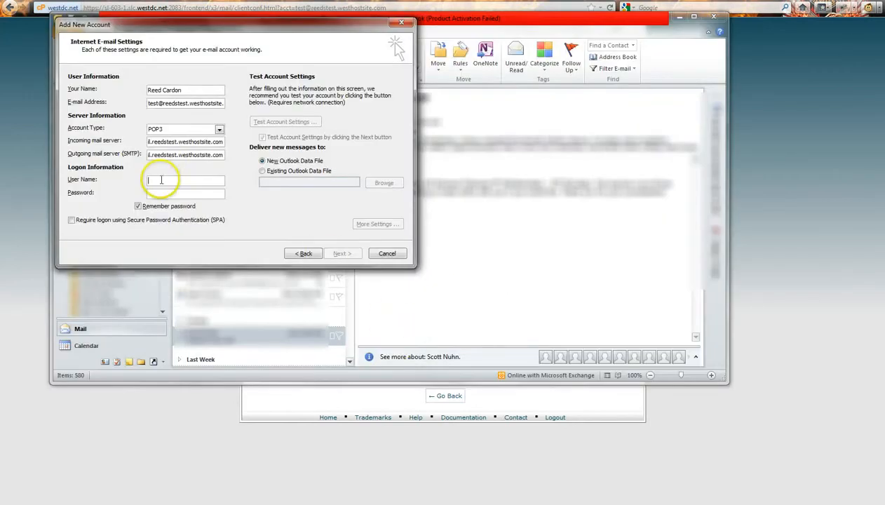
Copy the Mail Server Username from cPanel and paste it into Outlook's User Name field
{"action": "left_click", "coordinate": [397, 437]}
{"action": "left_click_drag", "start_coordinate": [338, 330], "coordinate": [435, 330]}
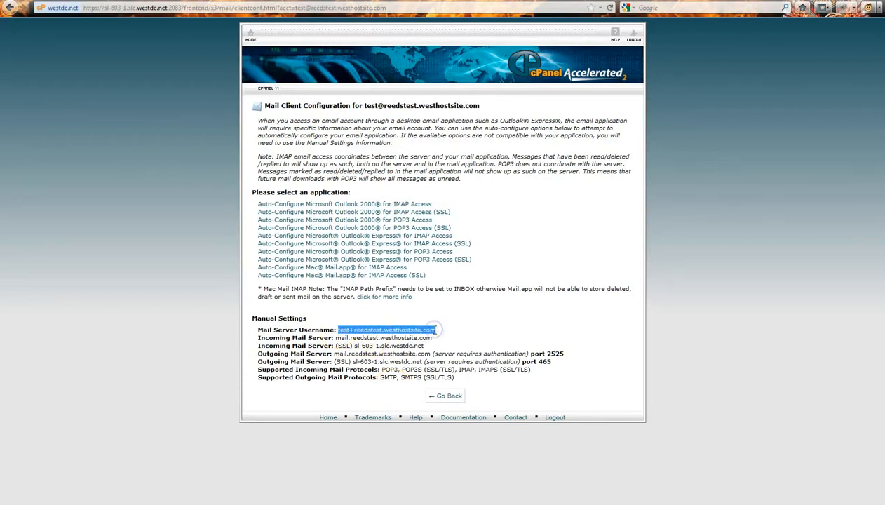
{"action": "key", "text": "ctrl+c"}
{"action": "key", "text": "alt+Tab"}
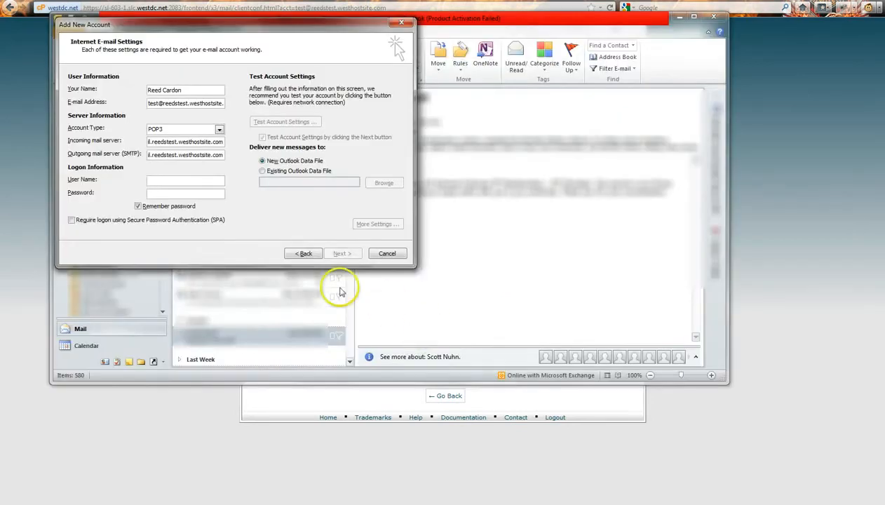
{"action": "key", "text": "ctrl+v"}
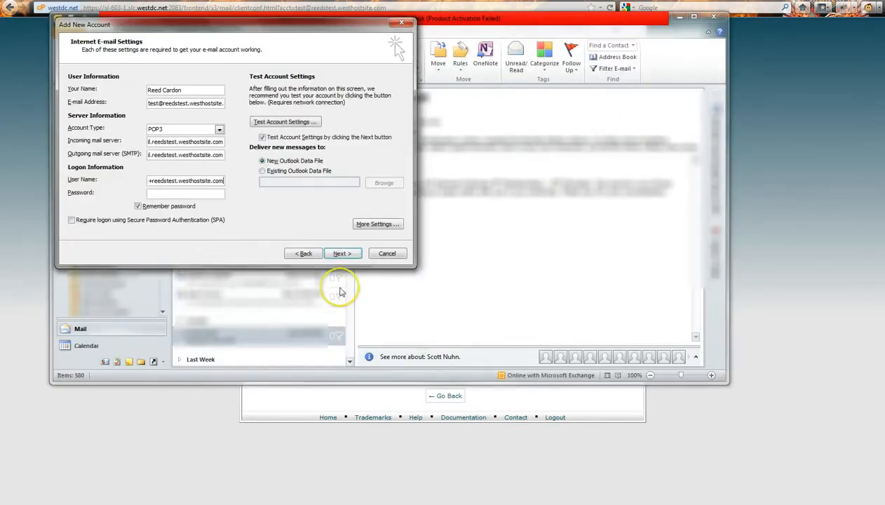
{"action": "left_click", "coordinate": [201, 193]}
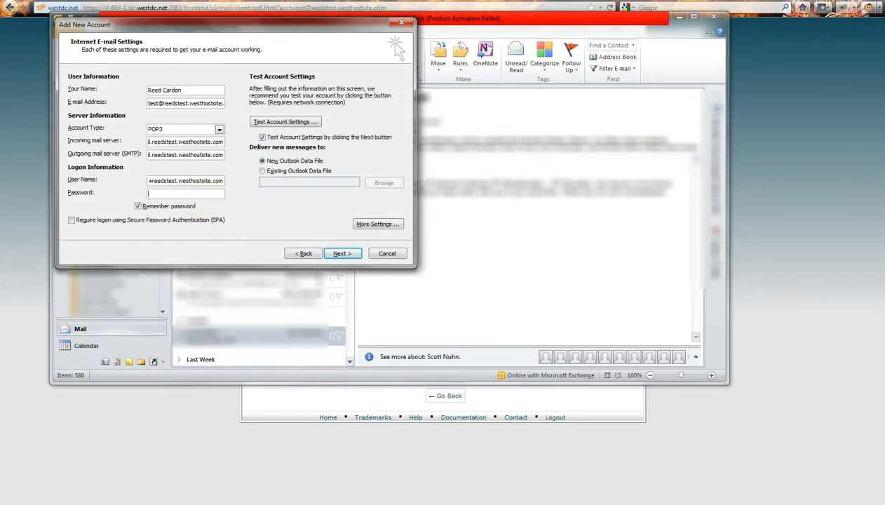
Paste the mailbox password from Notepad into the account's Password field
{"action": "key", "text": "alt+Tab"}
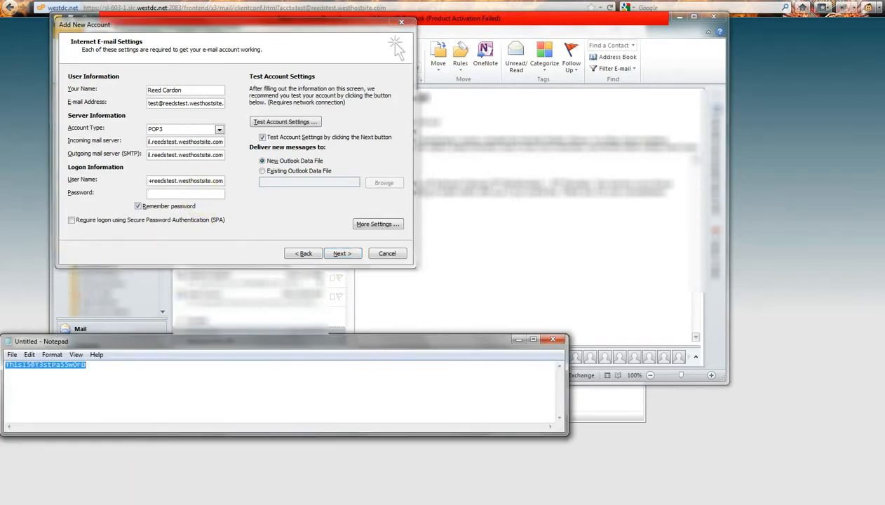
{"action": "left_click", "coordinate": [206, 194]}
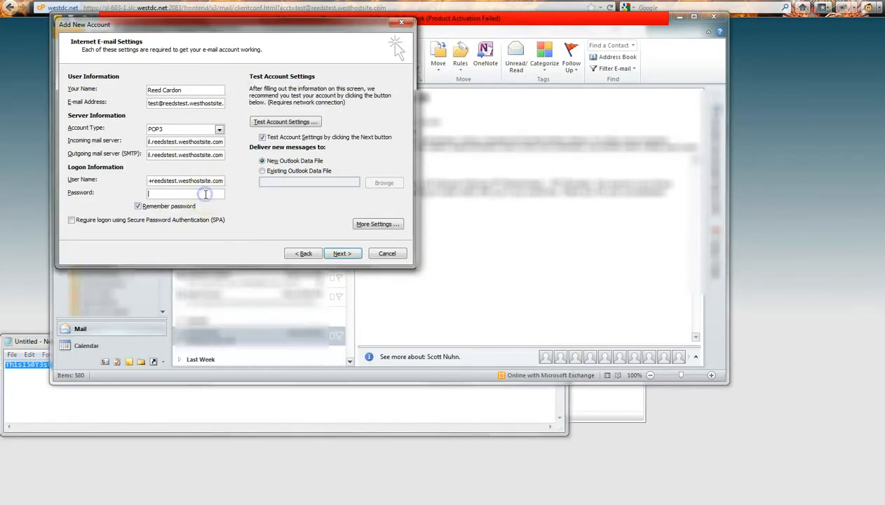
{"action": "key", "text": "ctrl+v"}
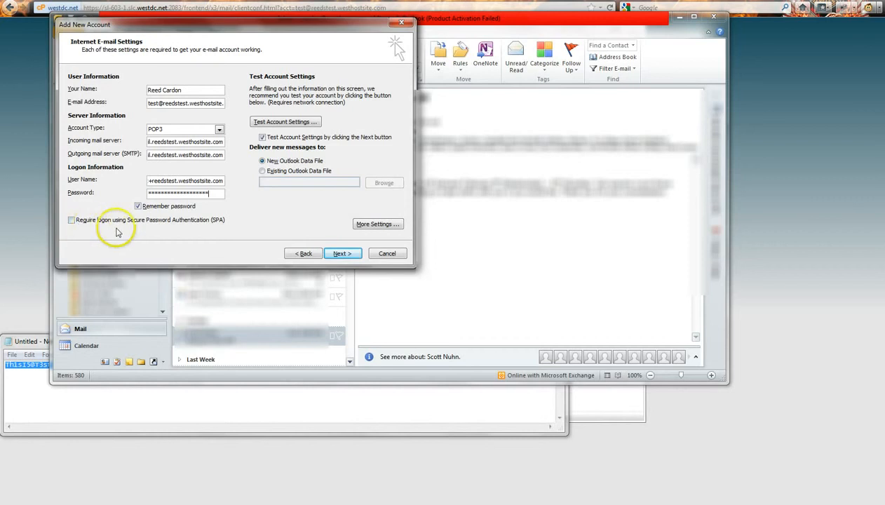
{"action": "left_click", "coordinate": [218, 231]}
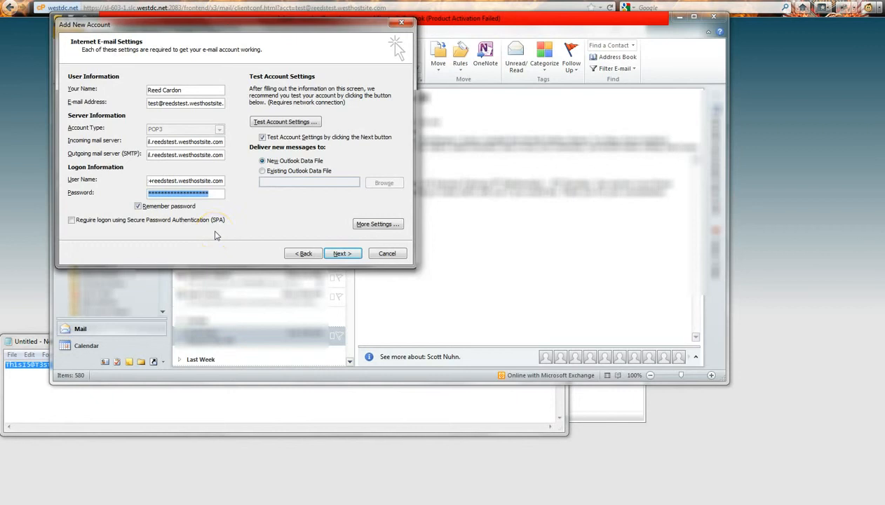
In More Settings' Advanced tab, change the outgoing SMTP port to 2525, keeping POP3 on 110
{"action": "left_click", "coordinate": [376, 225]}
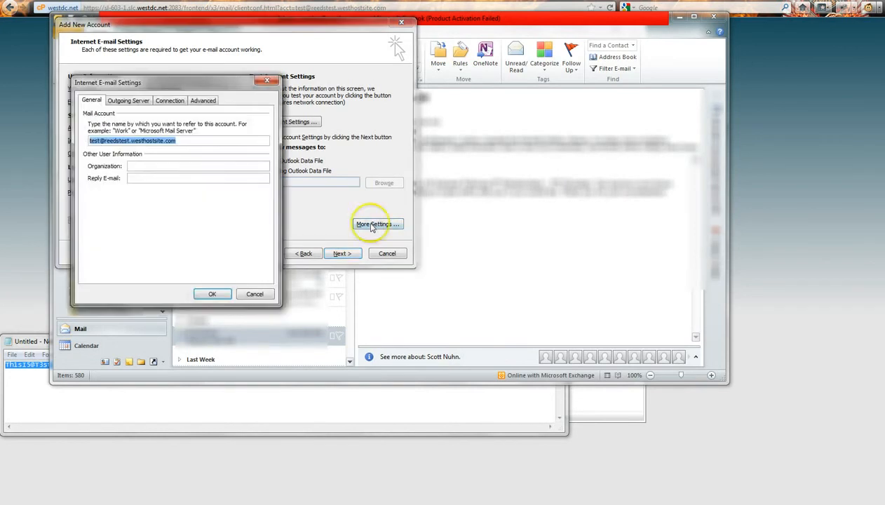
{"action": "left_click", "coordinate": [203, 102]}
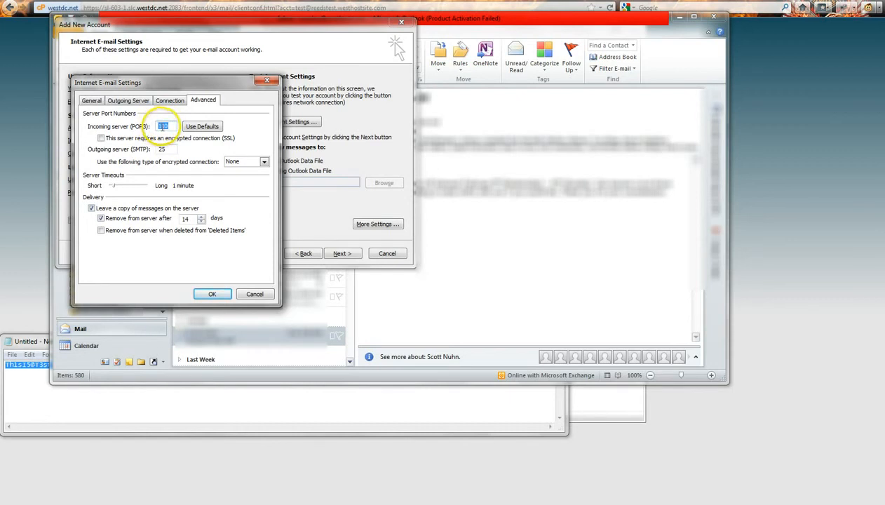
{"action": "left_click", "coordinate": [170, 149]}
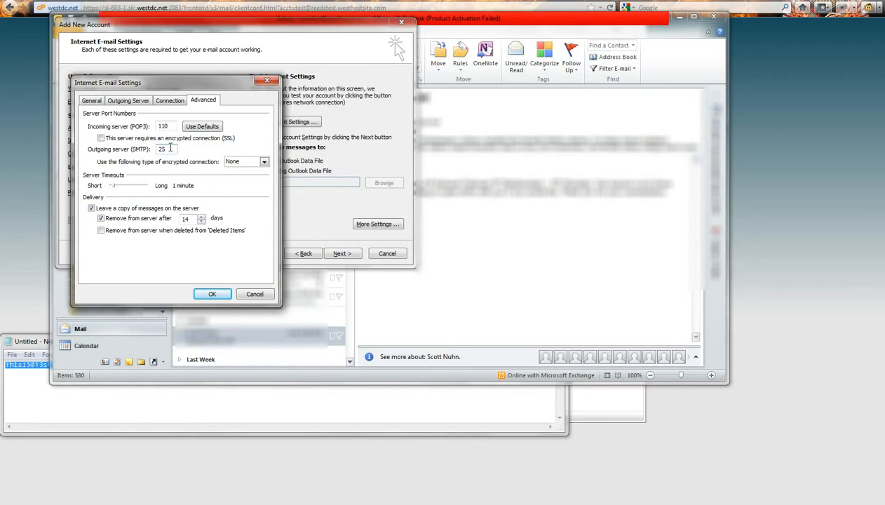
{"action": "type", "text": "25"}
{"action": "double_click", "coordinate": [170, 149]}
{"action": "type", "text": "465"}
{"action": "double_click", "coordinate": [170, 148]}
{"action": "type", "text": "2525"}
{"action": "left_click", "coordinate": [118, 101]}
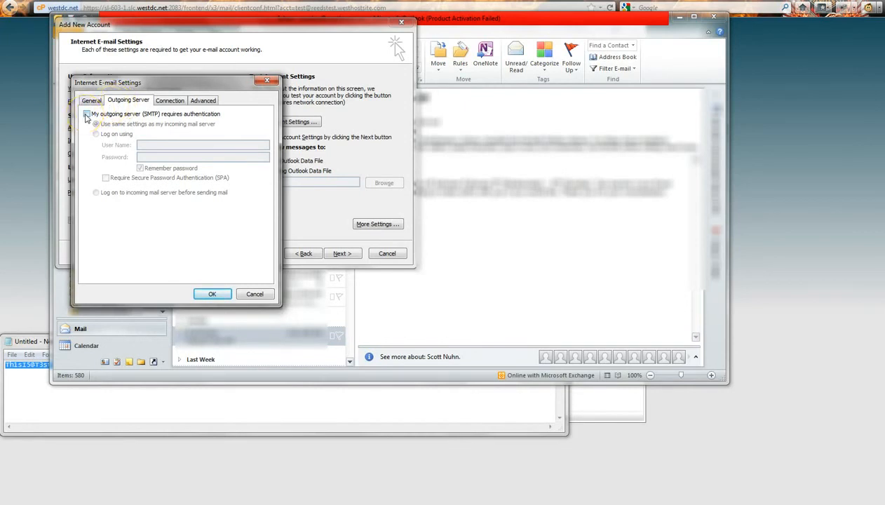
Tick 'My outgoing server (SMTP) requires authentication' with same settings as incoming, and confirm with OK
{"action": "left_click", "coordinate": [86, 115]}
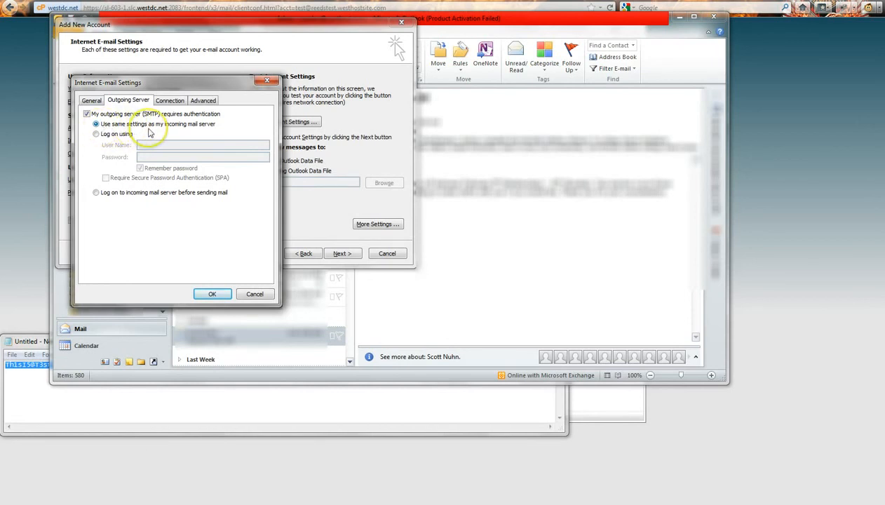
{"action": "left_click", "coordinate": [217, 295]}
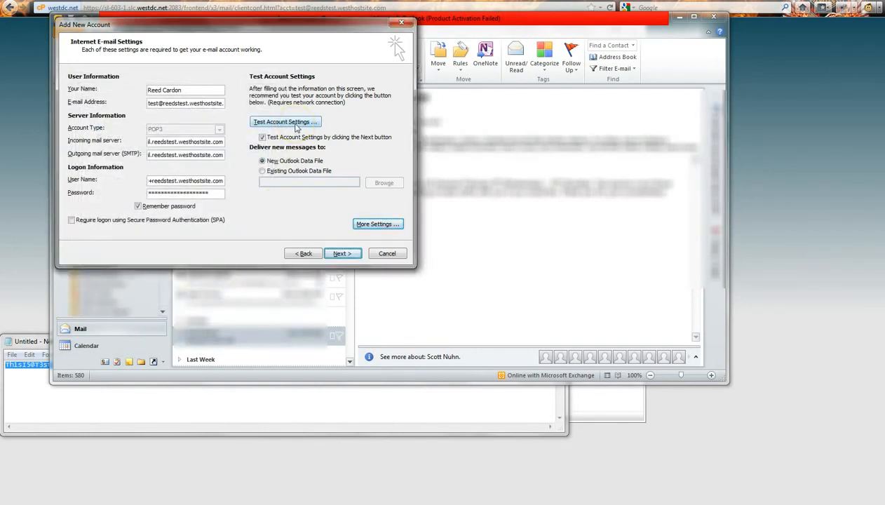
Run the account test and finish the wizard at its Congratulations page
{"action": "left_click", "coordinate": [349, 258]}
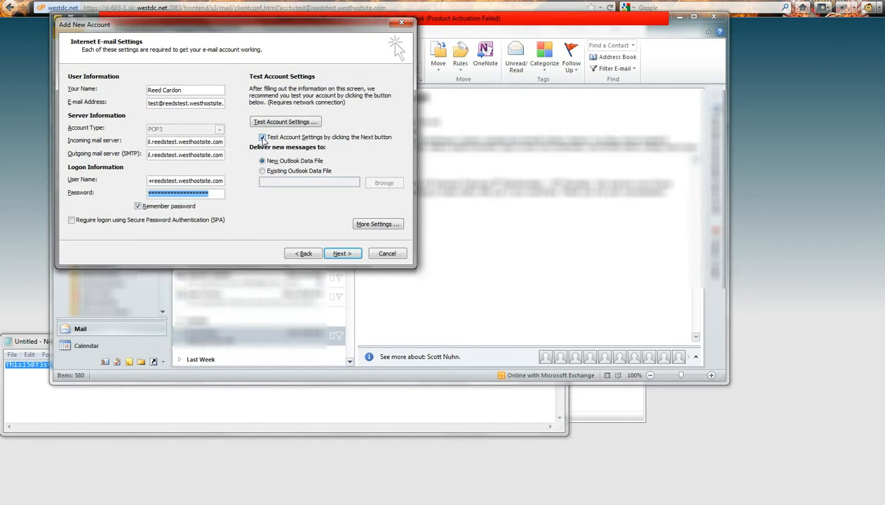
{"action": "left_click", "coordinate": [337, 257]}
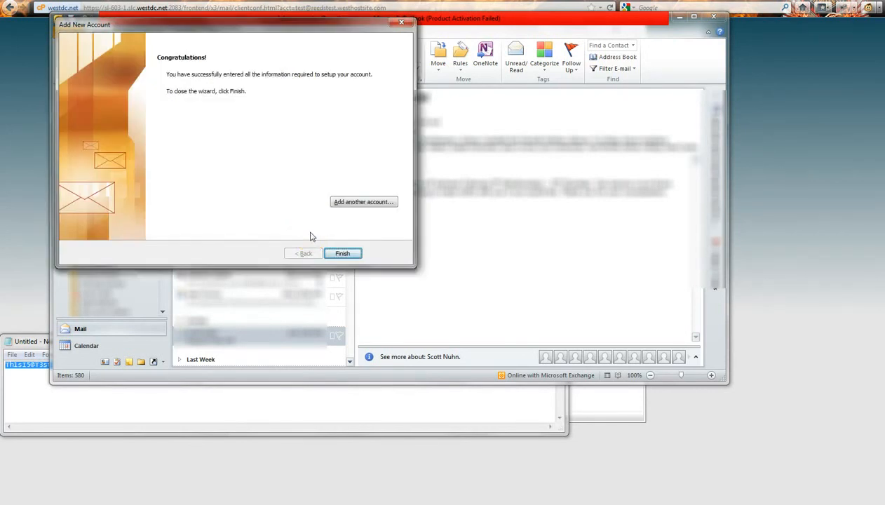
{"action": "left_click", "coordinate": [341, 253]}
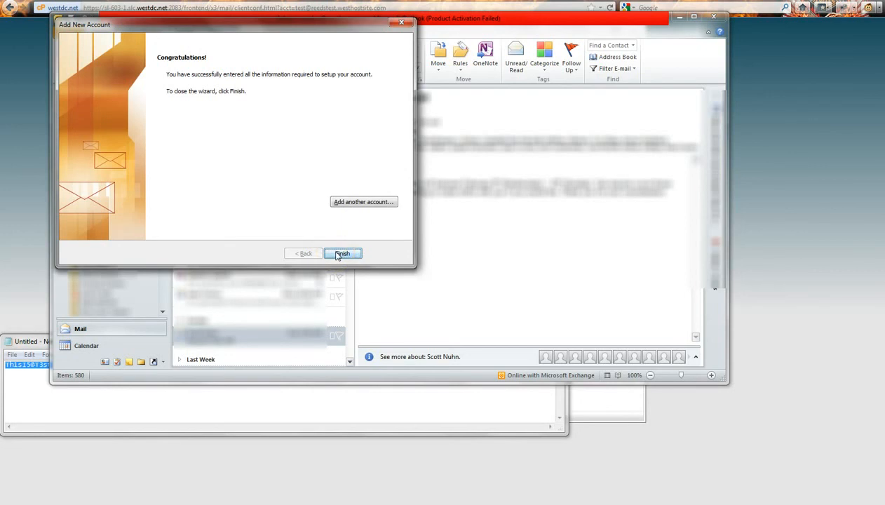